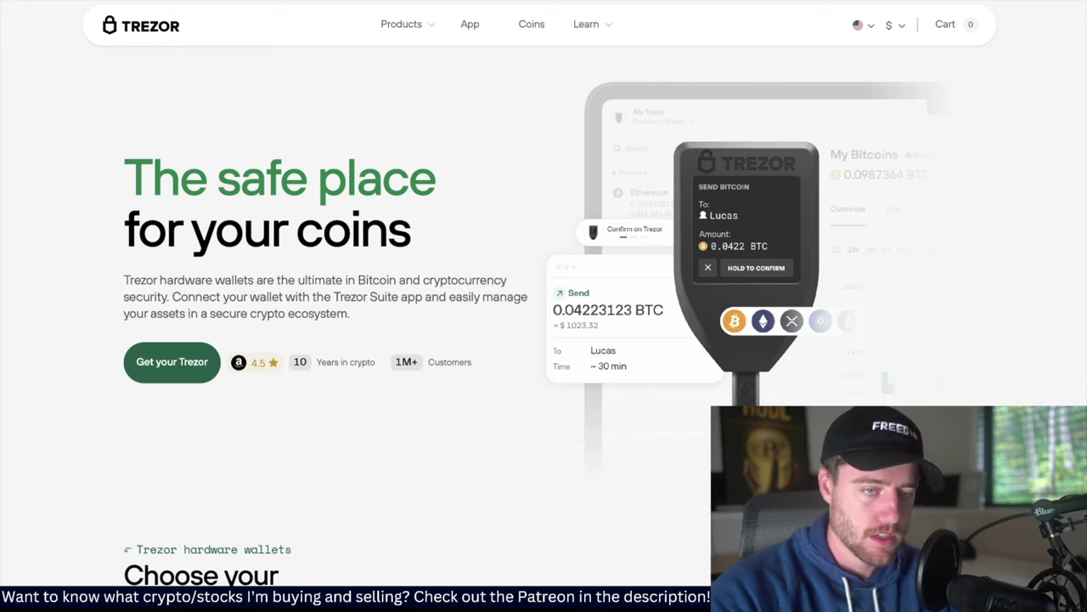
# From the Trezor home page, bring up the system search to launch the Suite app
pyautogui.press('super+space')
# Launch Trezor Suite from Spotlight and open Hidden wallet #1 by entering and confirming its passphrase
pyautogui.write('trezor')
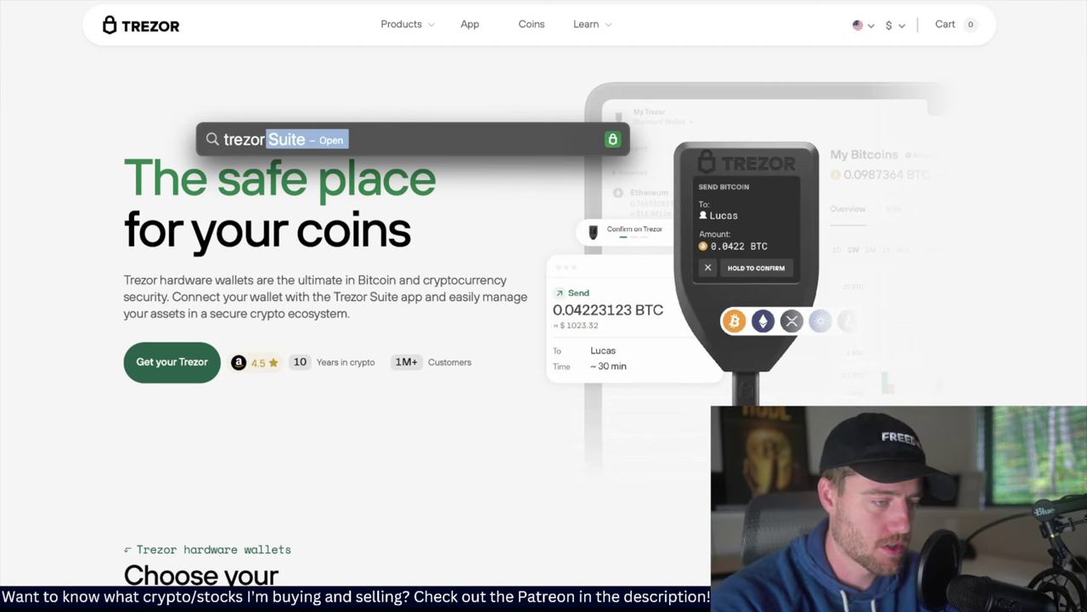
pyautogui.press('Return')
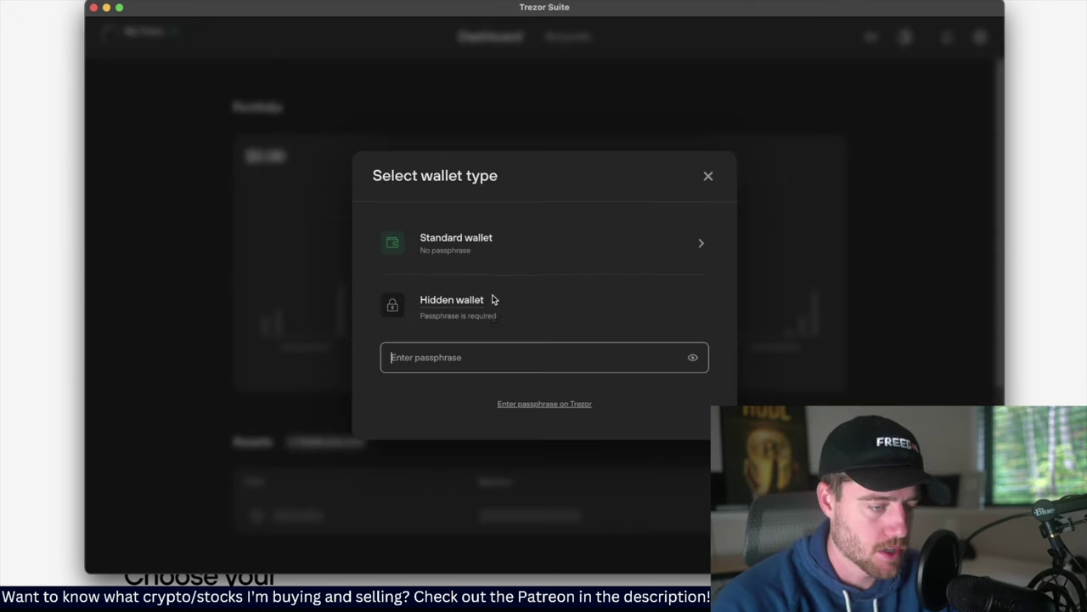
pyautogui.moveTo(458, 304)
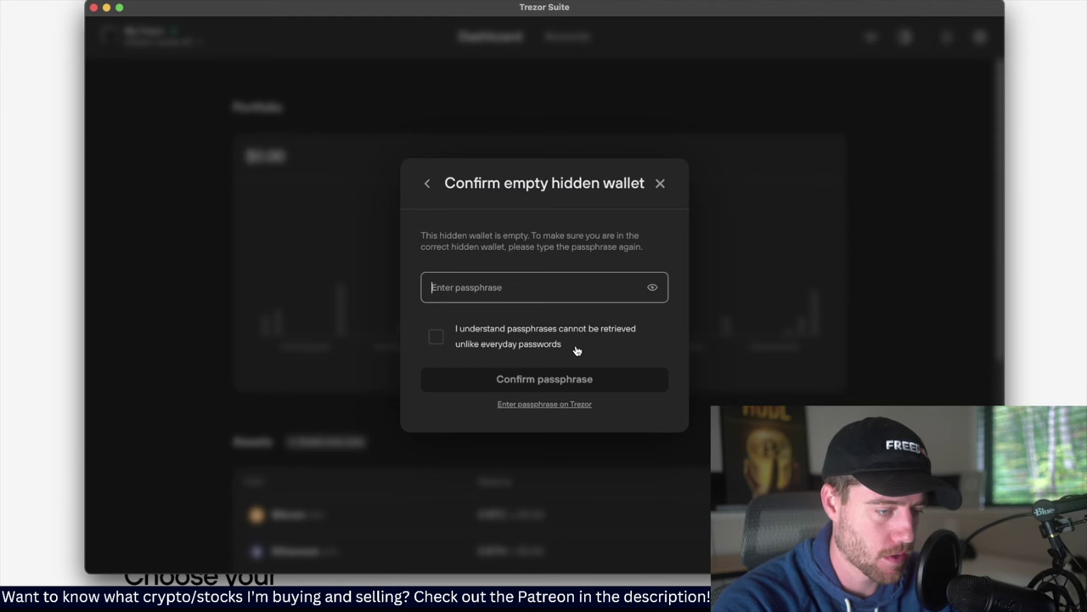
pyautogui.write('test')
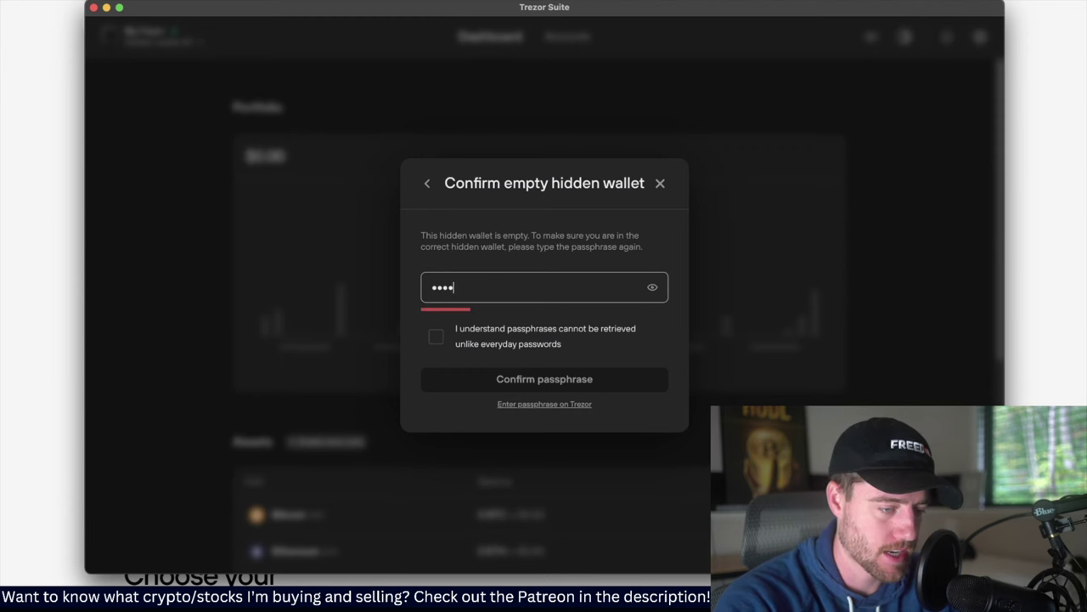
pyautogui.click(549, 383)
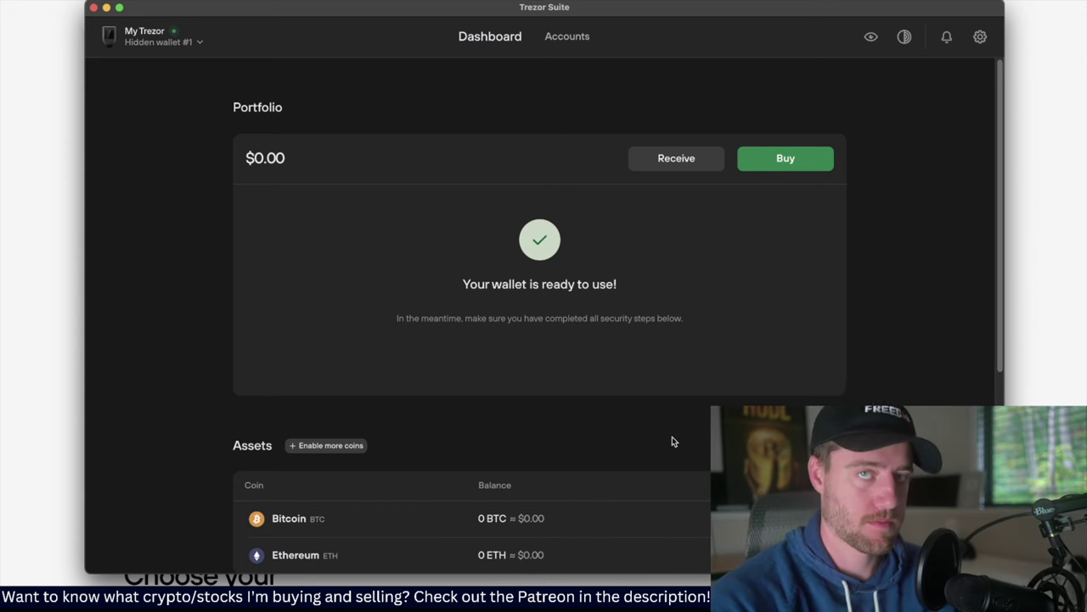
# Scroll the empty dashboard and browse the Buy, P2P and Spend trade options
pyautogui.scroll(-1, 672, 440)
pyautogui.scroll(1, 672, 441)
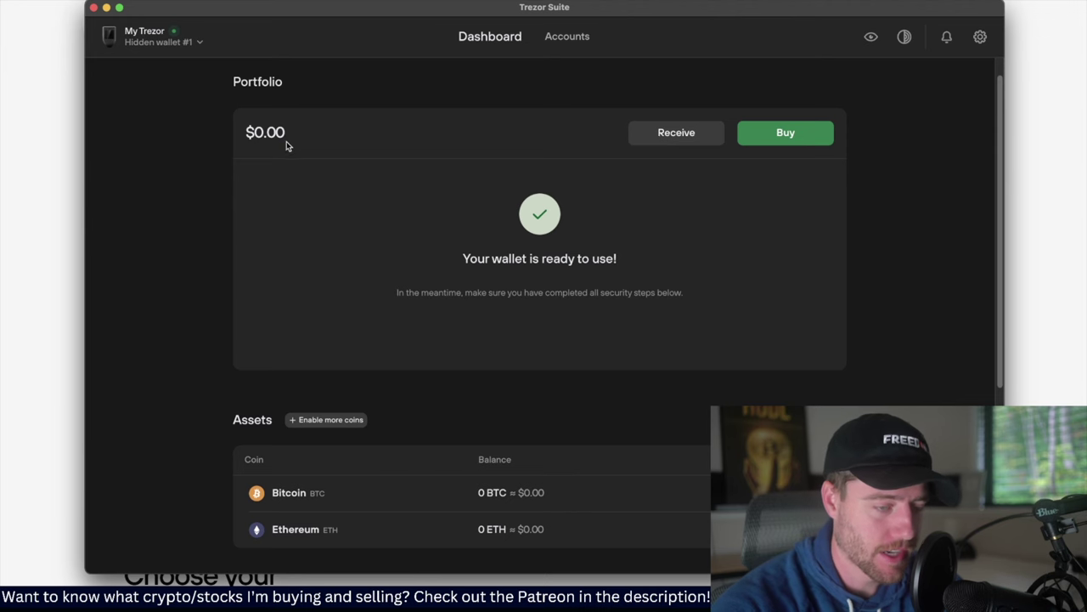
pyautogui.scroll(-2, 383, 233)
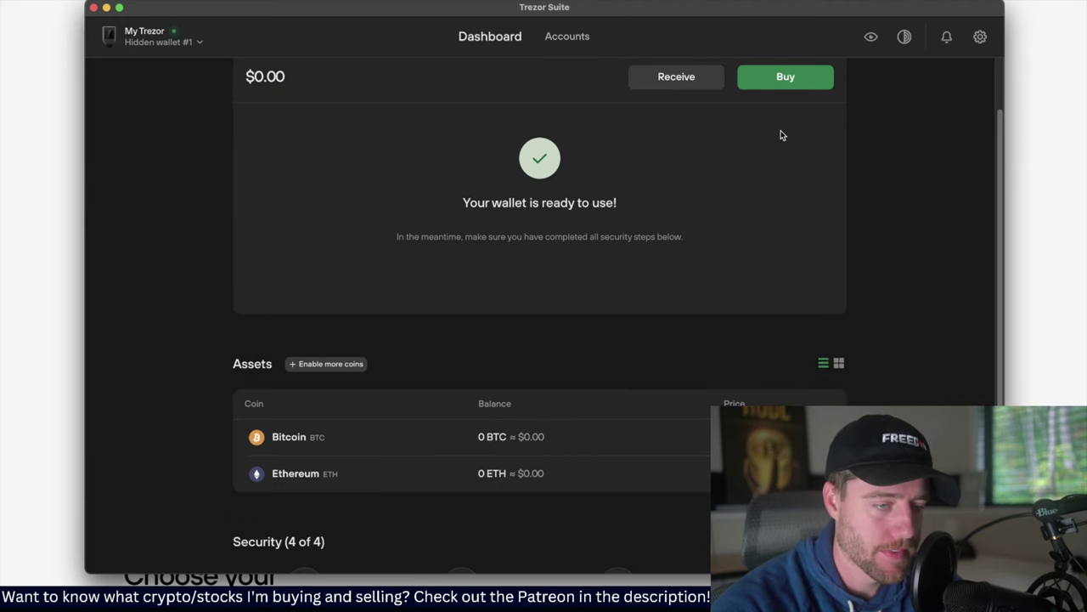
pyautogui.click(801, 82)
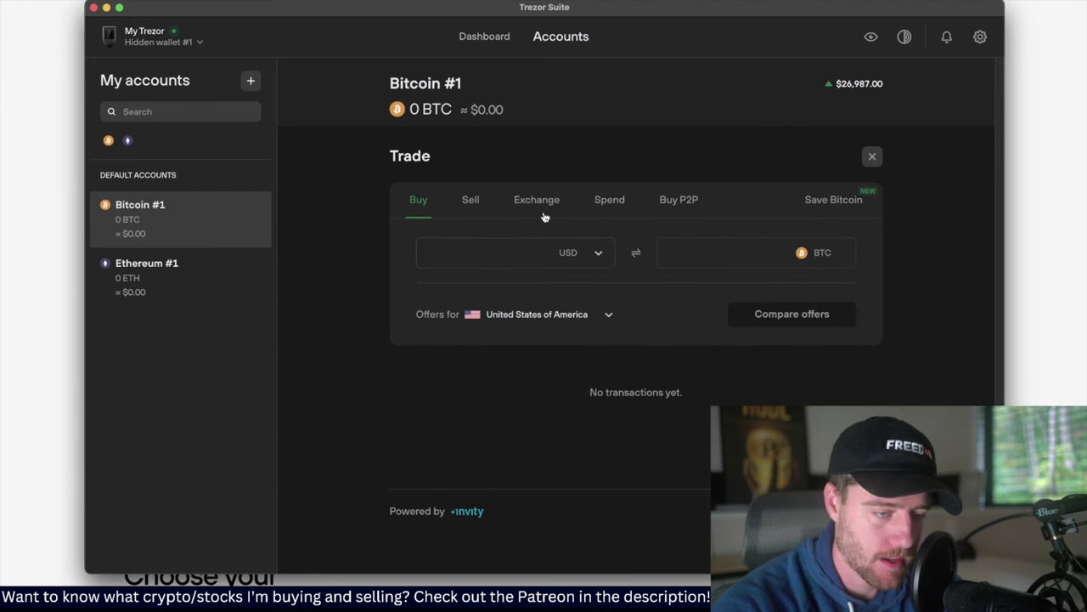
pyautogui.click(671, 209)
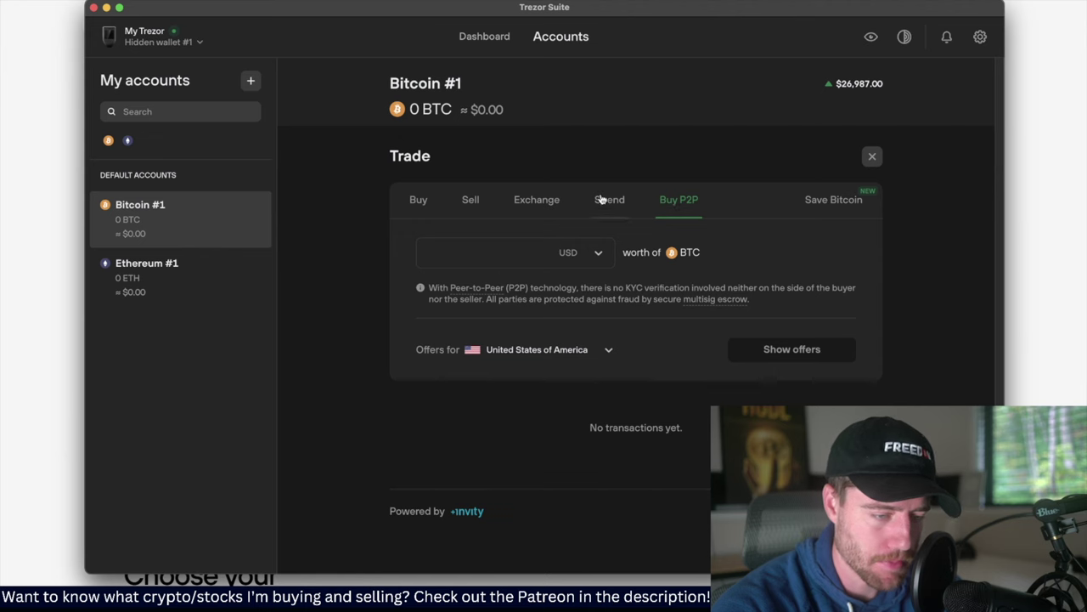
pyautogui.click(603, 199)
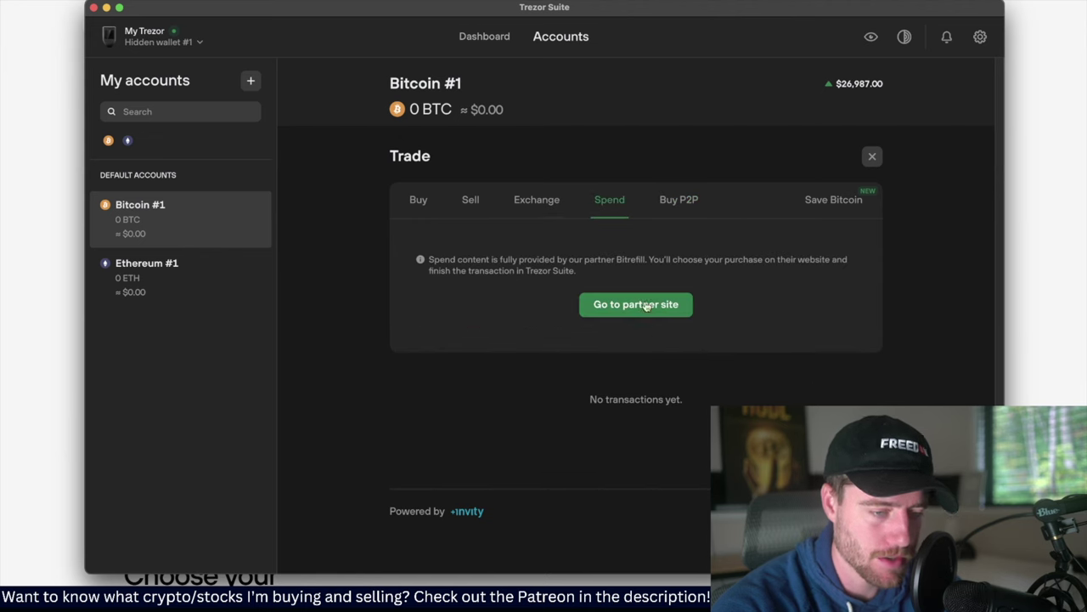
pyautogui.click(411, 200)
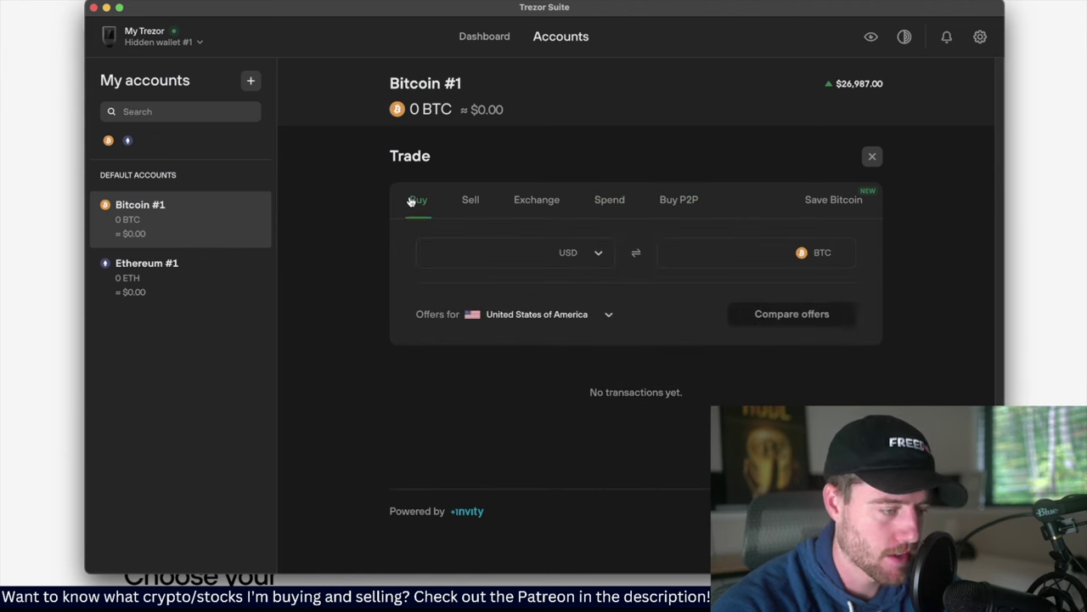
# Return to the Dashboard and review the 0 BTC and 0 ETH portfolio
pyautogui.click(468, 46)
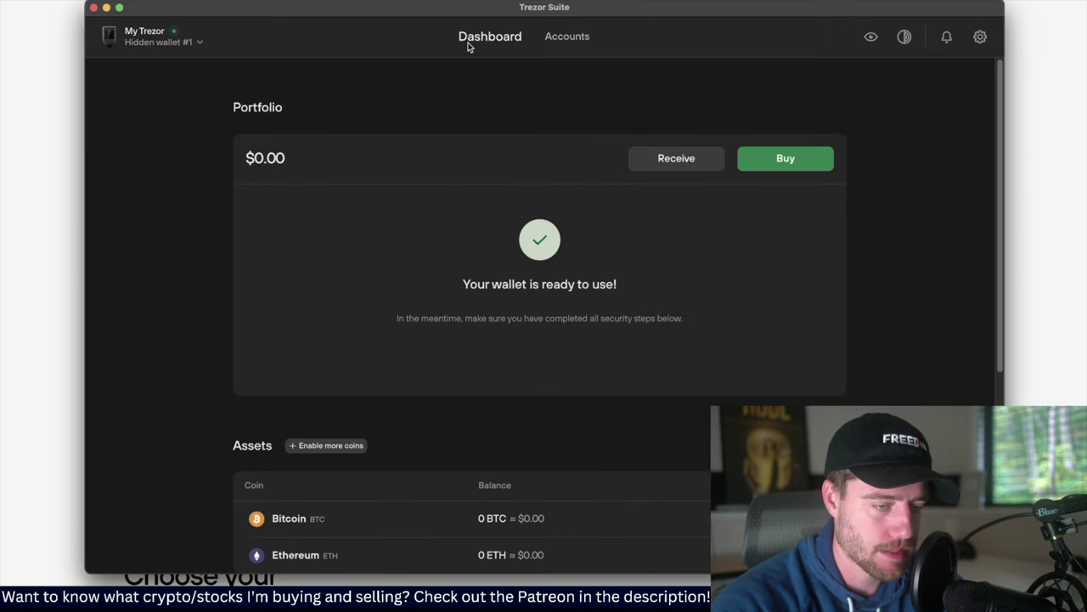
pyautogui.scroll(-2, 538, 185)
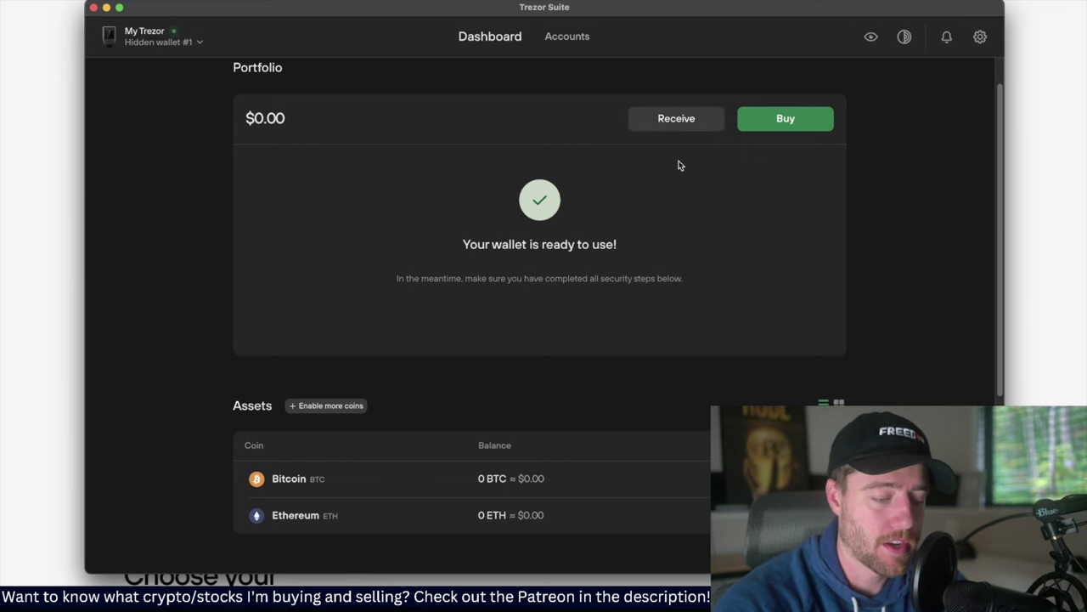
pyautogui.scroll(-8, 680, 166)
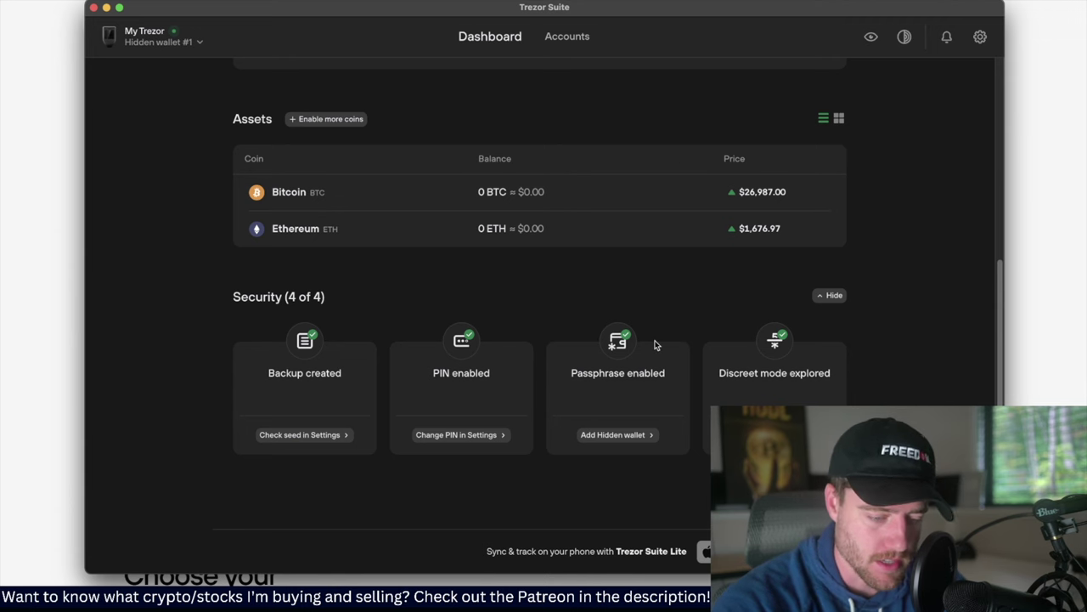
pyautogui.scroll(6, 883, 284)
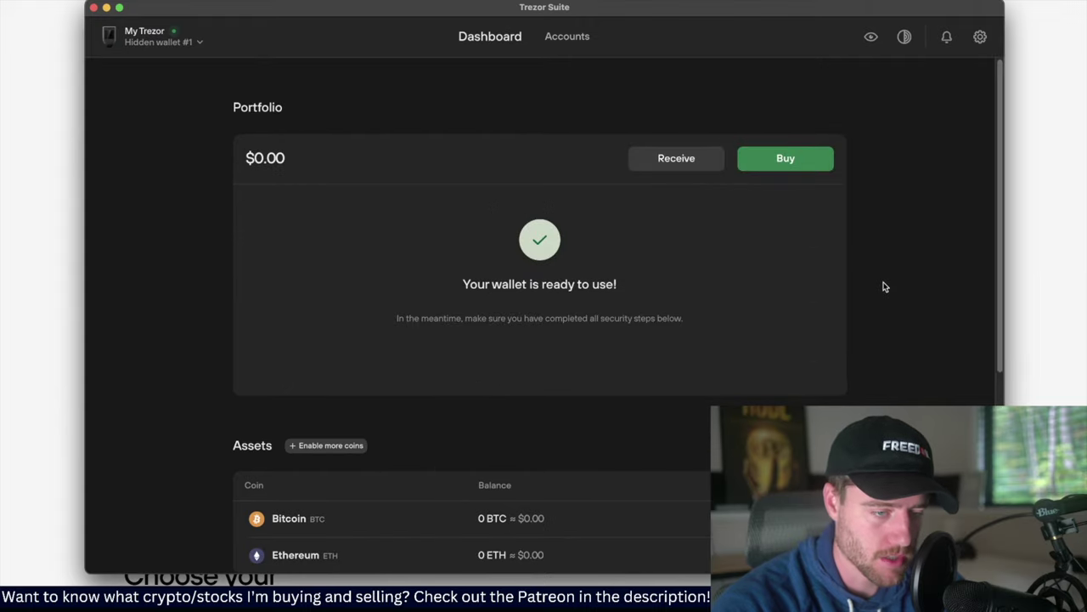
# Switch to Accounts and open the empty Ethereum #1 account showing 0 ETH
pyautogui.click(554, 39)
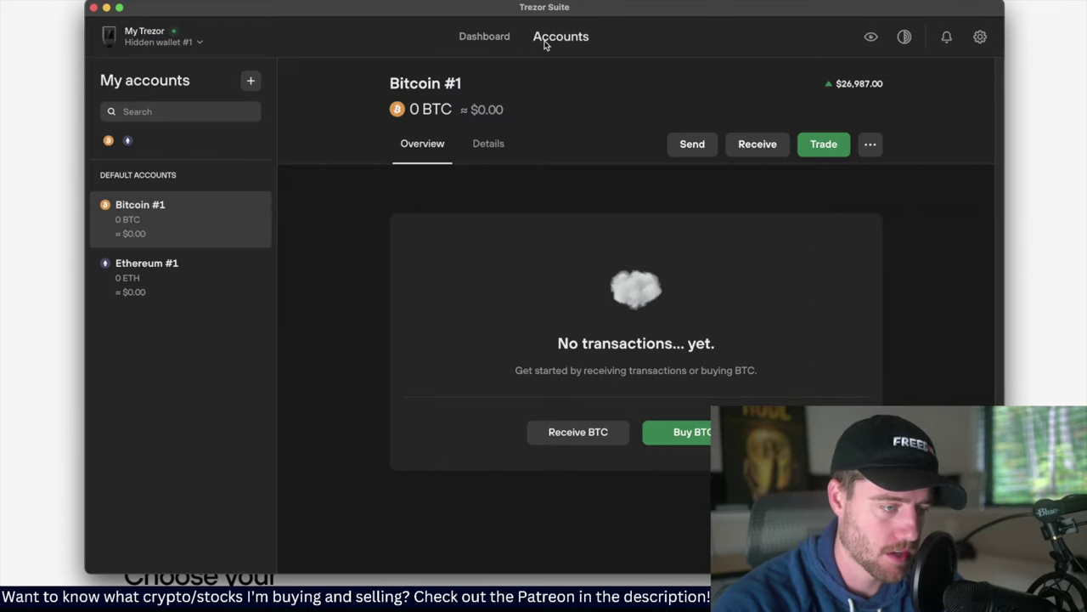
pyautogui.click(167, 289)
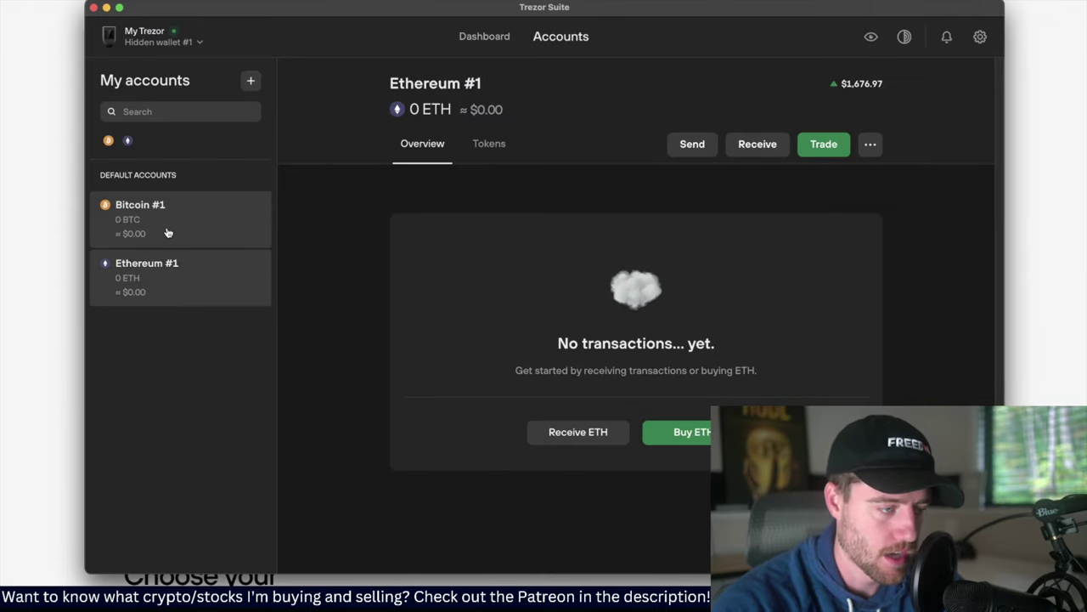
pyautogui.click(168, 231)
pyautogui.click(181, 291)
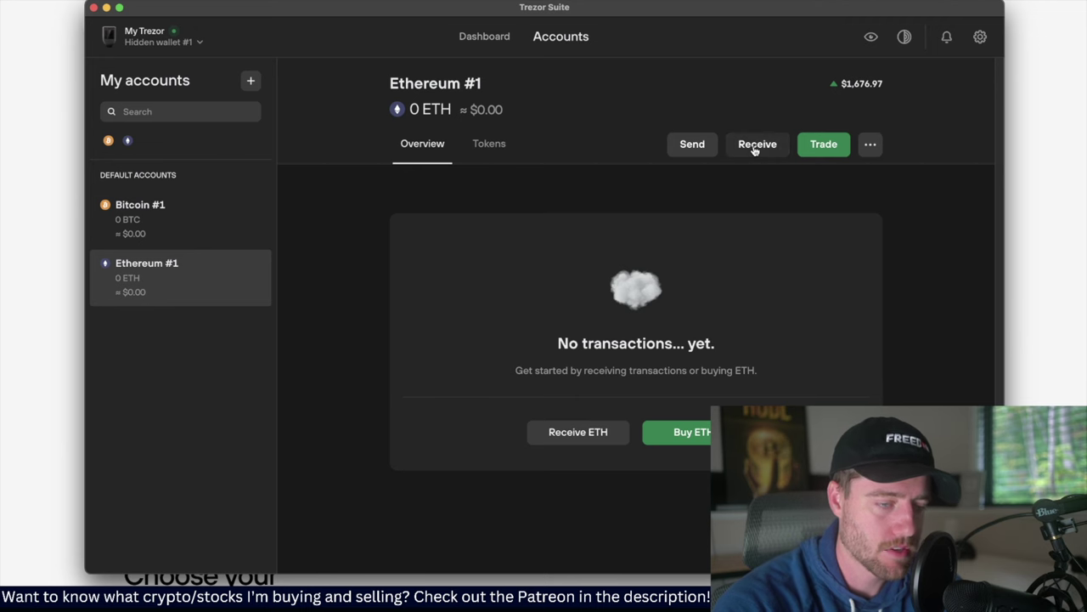
pyautogui.click(187, 223)
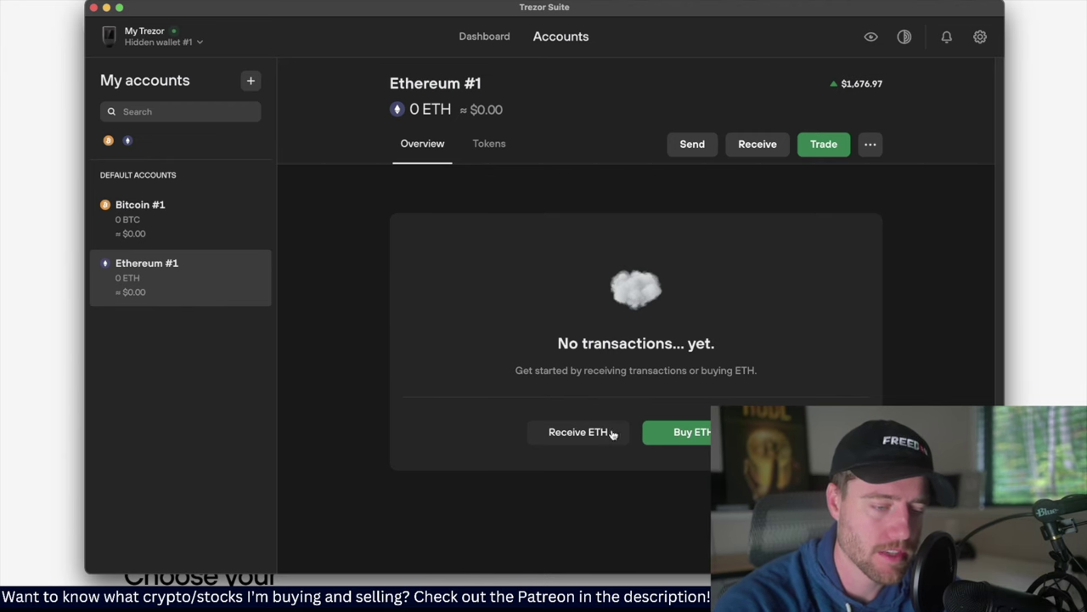
# Show Ethereum #1's full receiving address with QR code and select the address text
pyautogui.click(612, 432)
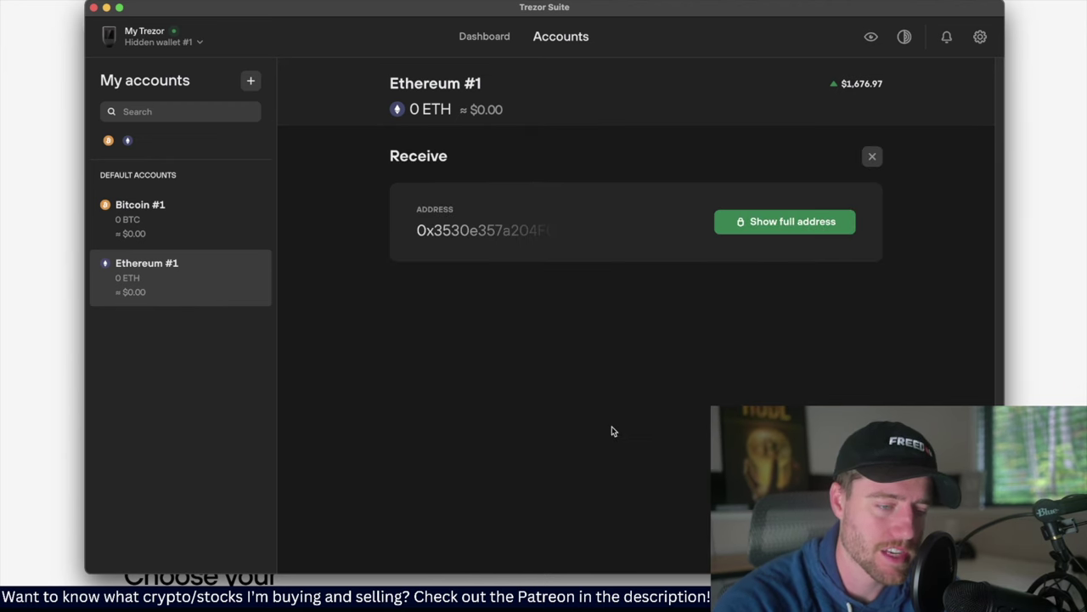
pyautogui.click(741, 222)
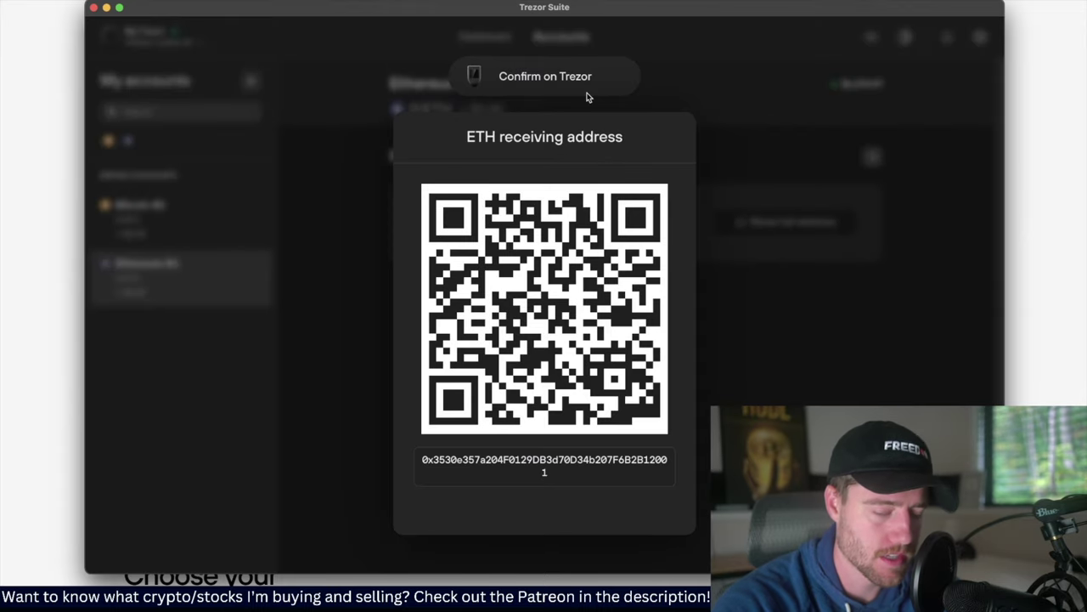
pyautogui.moveTo(556, 474); pyautogui.dragTo(422, 457)
pyautogui.press('super+c')
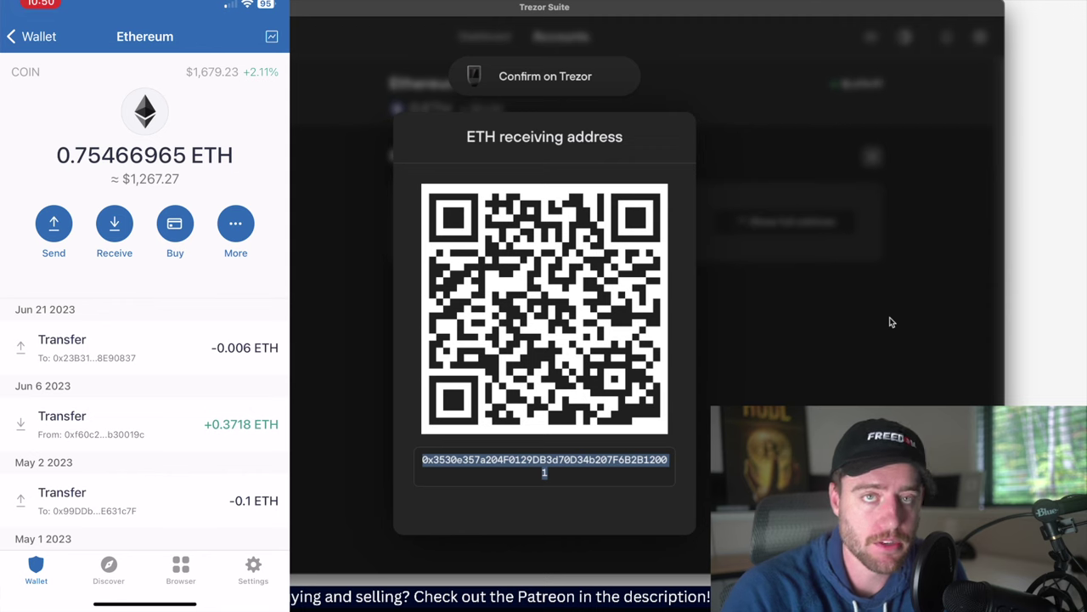
# Start an ETH send in Trust Wallet and paste the Trezor receiving address as recipient
pyautogui.scroll(1, 144, 297)
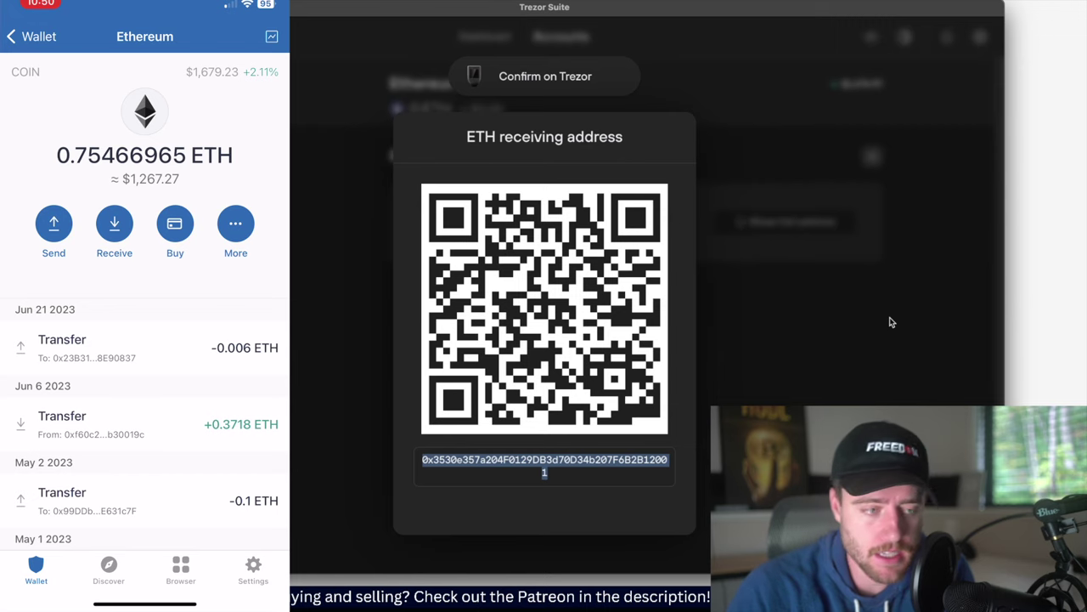
pyautogui.click(53, 223)
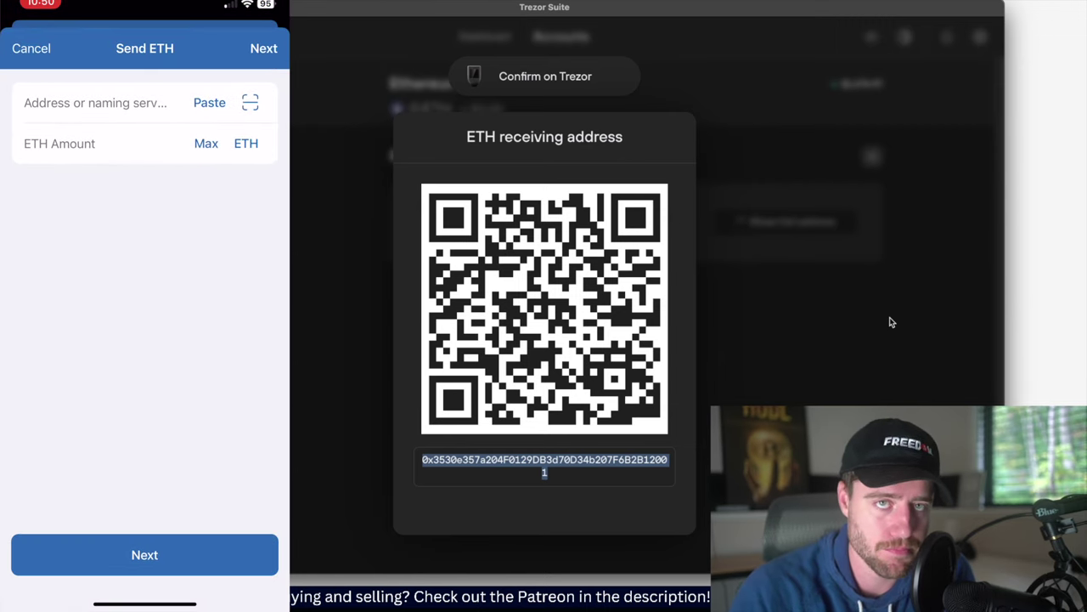
pyautogui.click(96, 102)
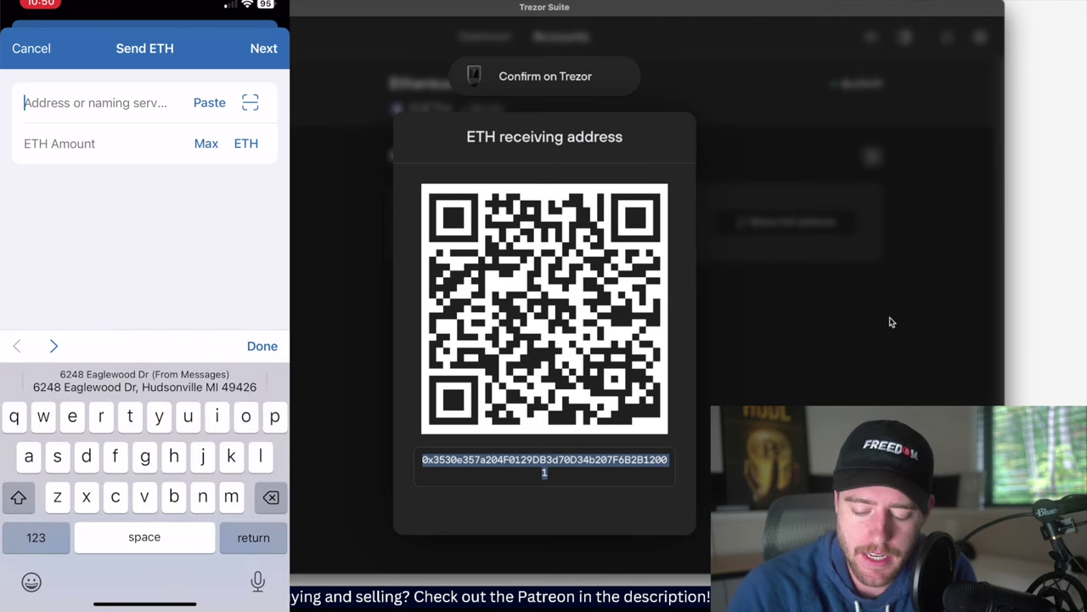
pyautogui.click(95, 103)
pyautogui.click(39, 68)
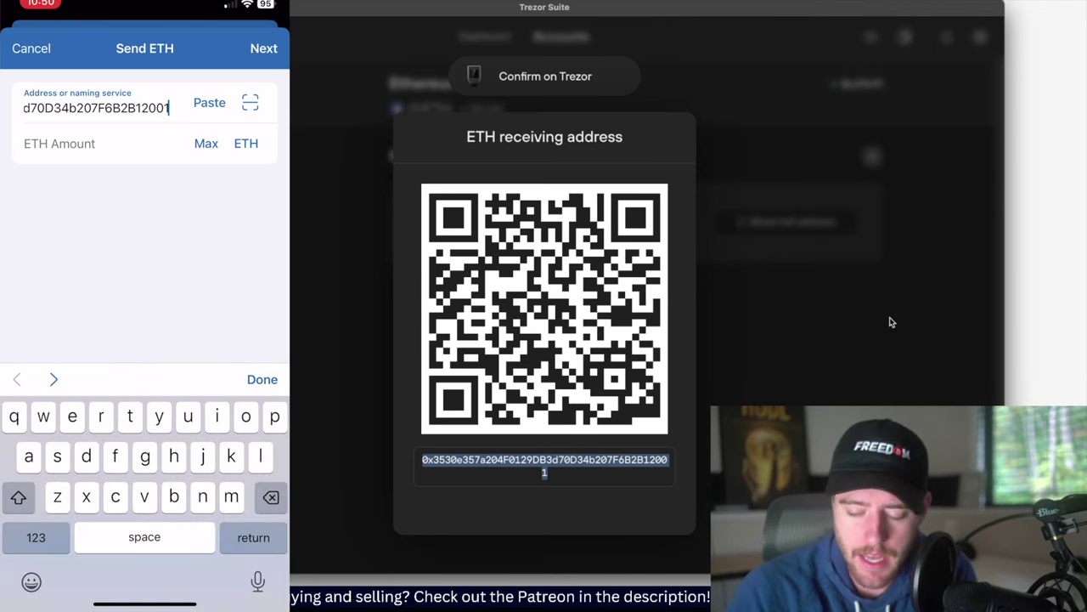
pyautogui.click(59, 144)
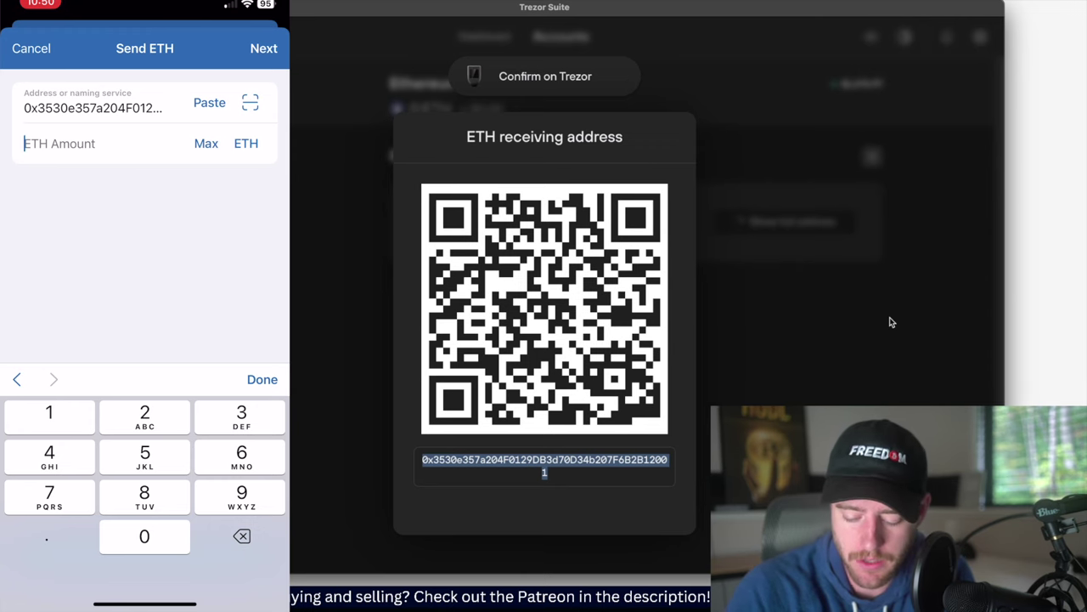
pyautogui.click(93, 108)
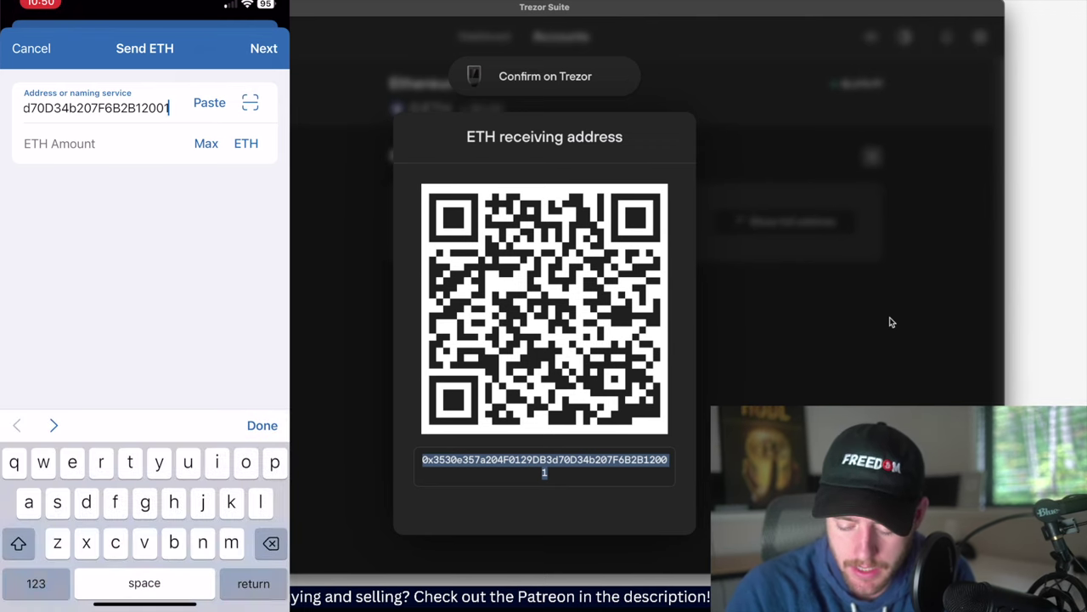
pyautogui.click(59, 143)
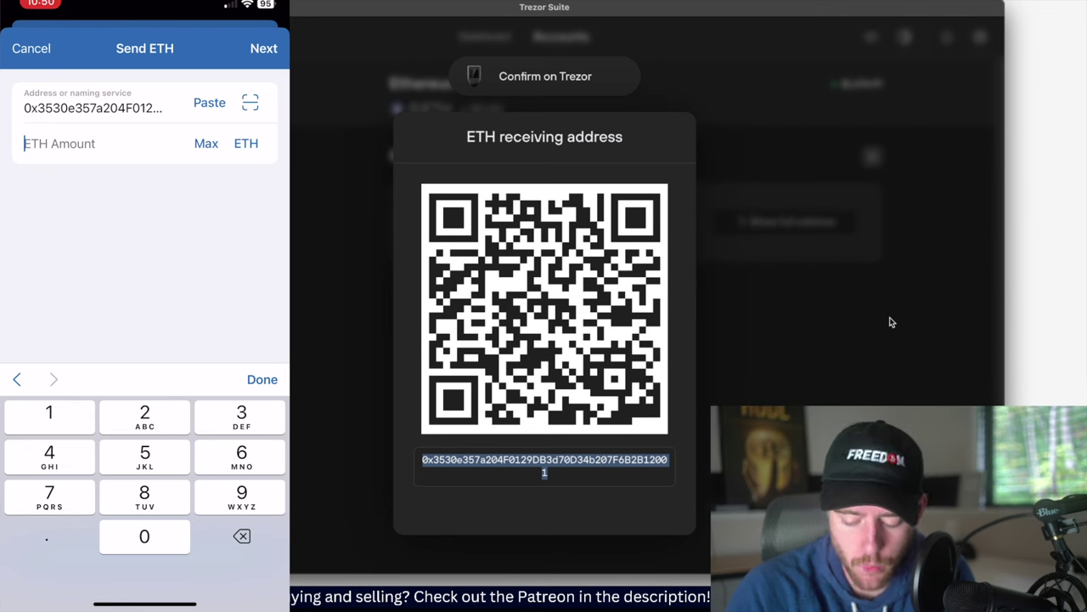
# Enter 0.01 ETH as the amount and continue to the transfer confirmation
pyautogui.write('0.')
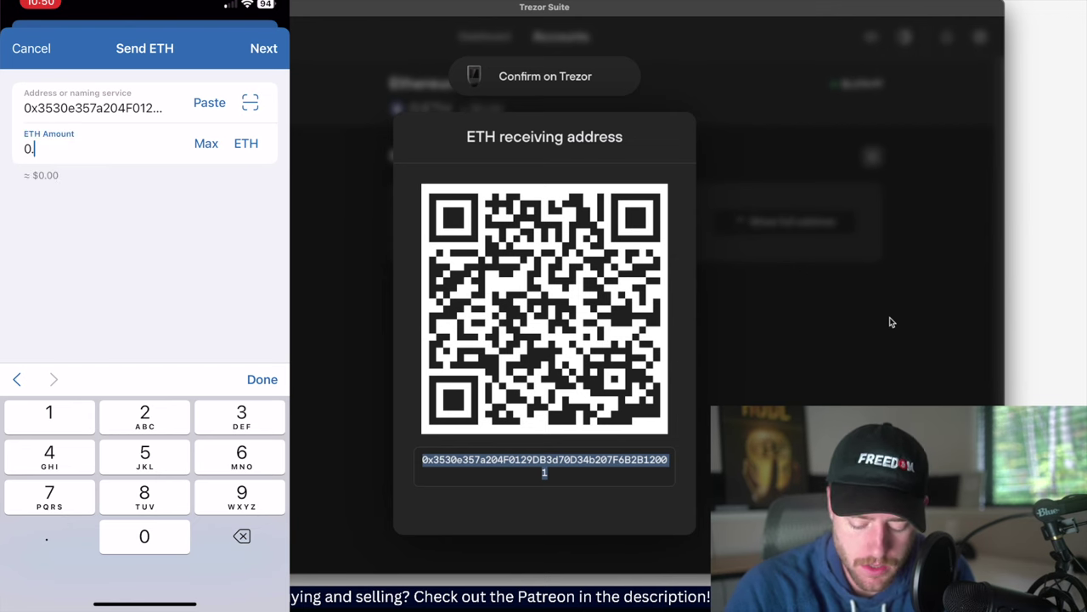
pyautogui.write('01')
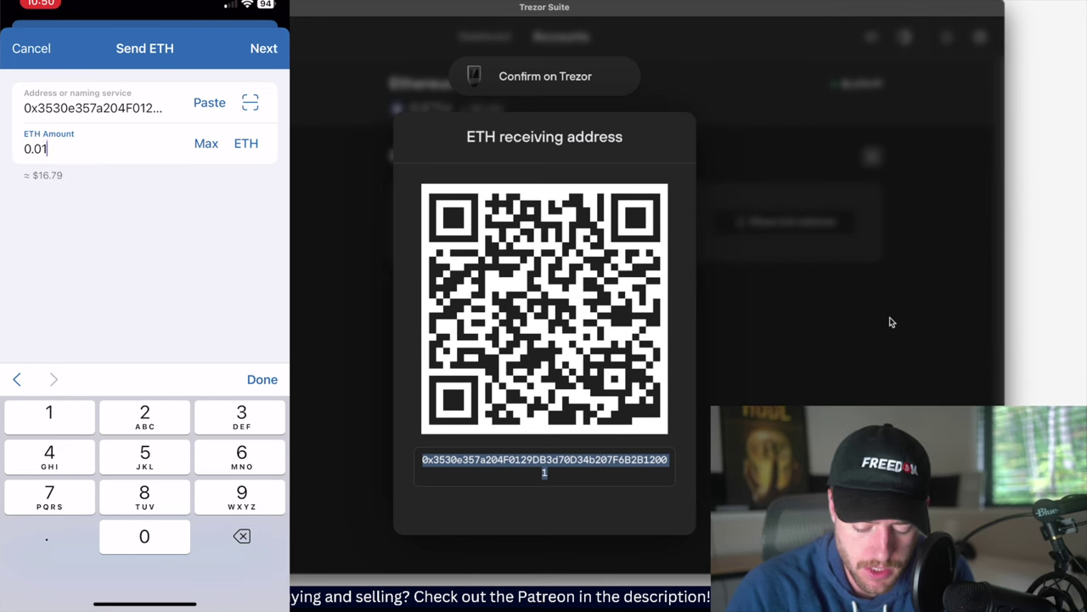
pyautogui.click(262, 379)
pyautogui.click(144, 554)
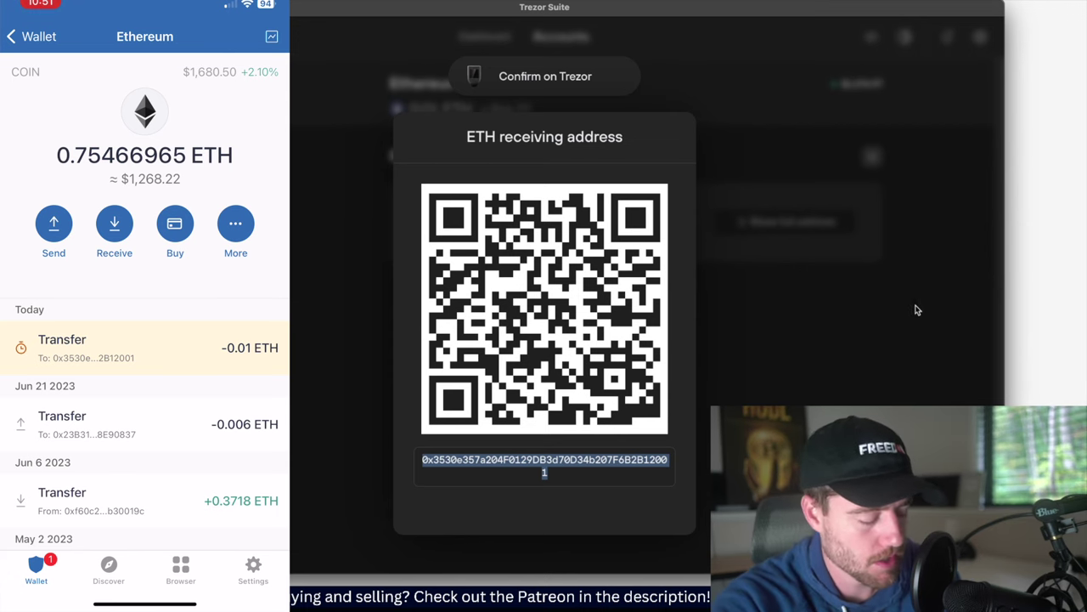
# Close the receiving address dialog and check the received 0.01 ETH balance
pyautogui.click(847, 320)
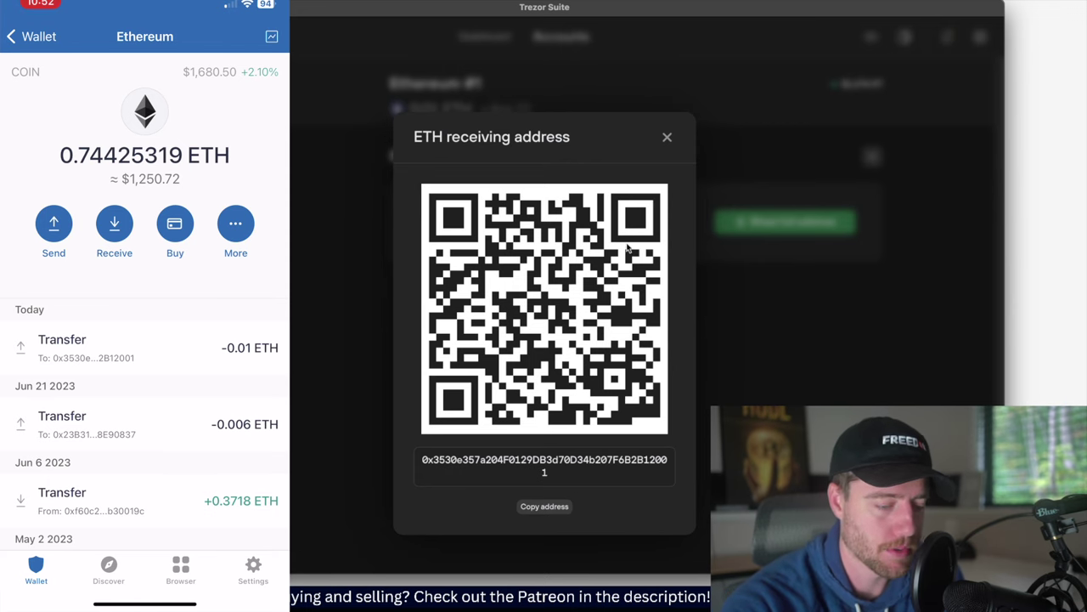
pyautogui.click(667, 137)
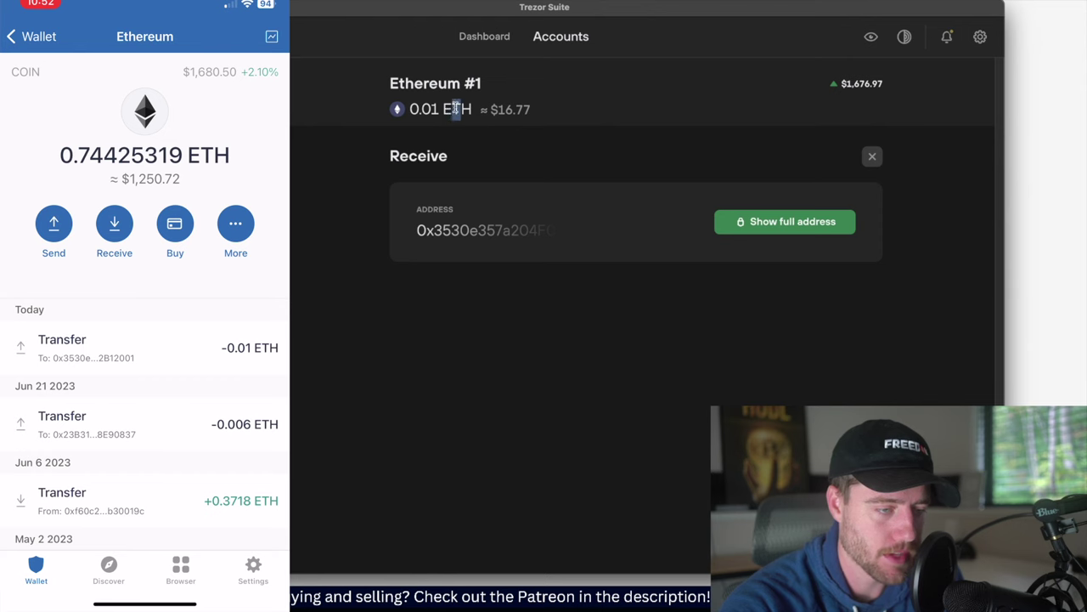
pyautogui.moveTo(459, 111); pyautogui.dragTo(399, 111)
# Go through the Dashboard to Ethereum #1 and open its Send form
pyautogui.click(499, 39)
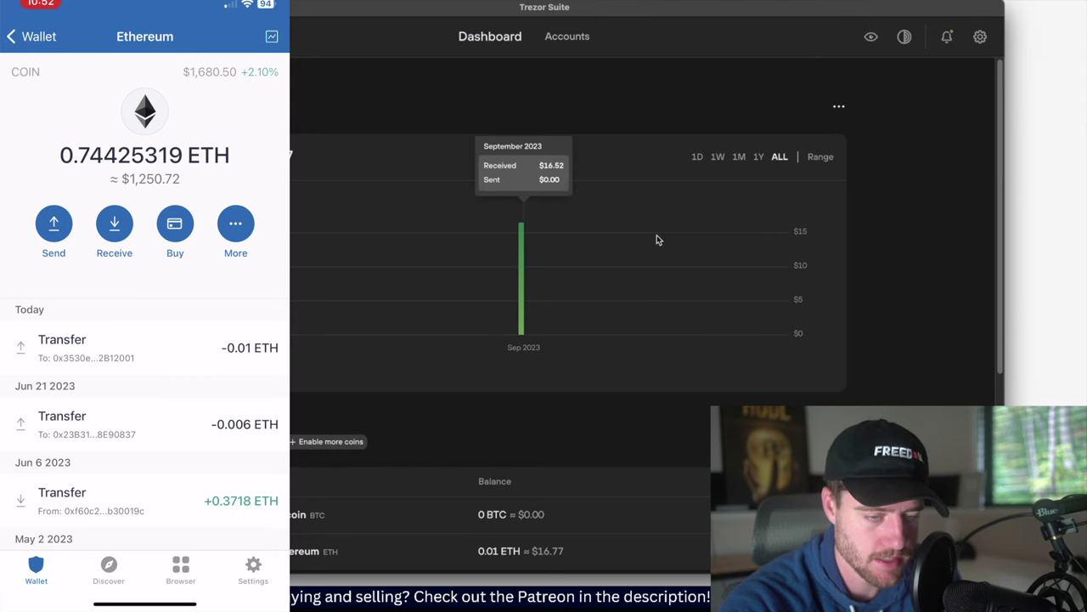
pyautogui.scroll(-2, 566, 382)
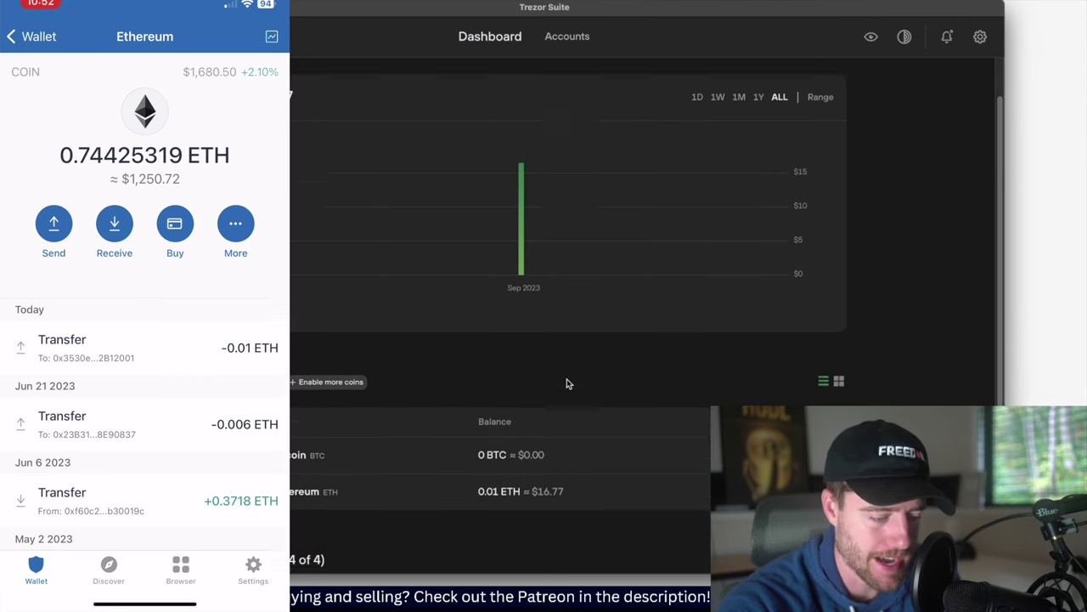
pyautogui.click(466, 473)
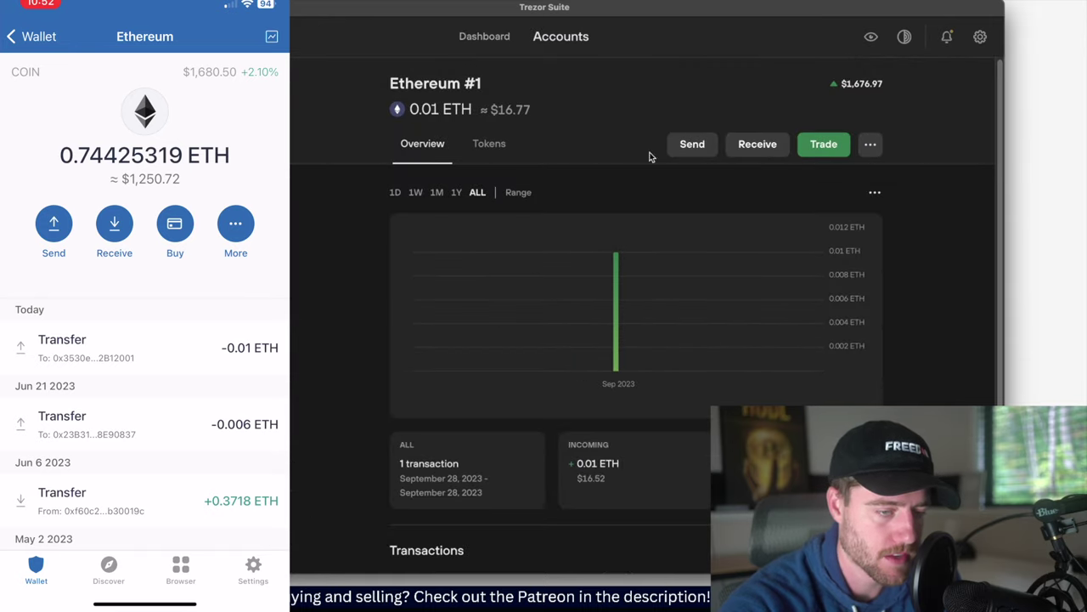
pyautogui.click(692, 147)
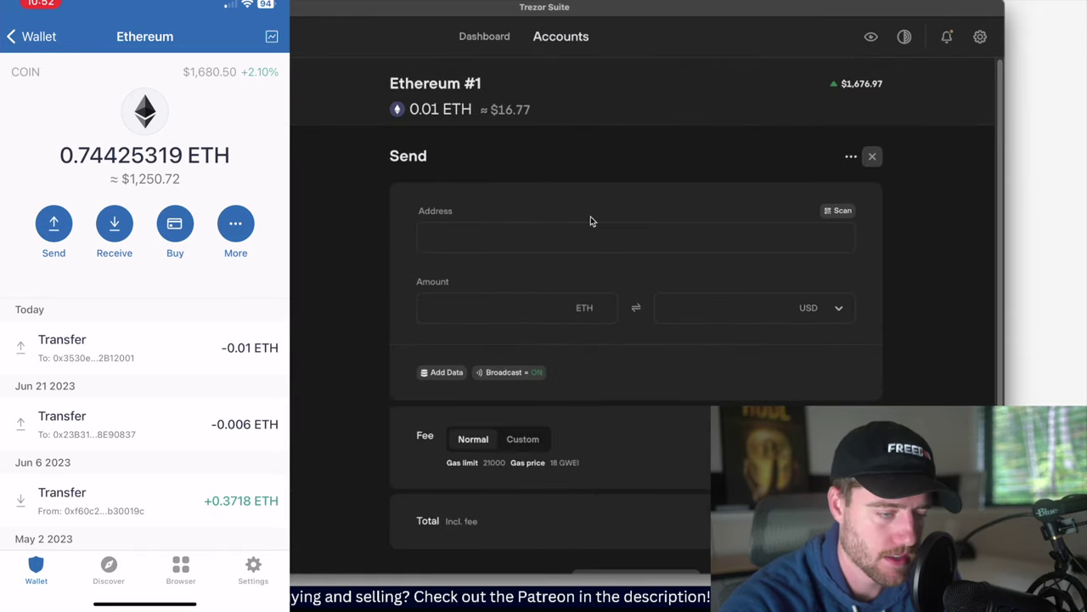
# Paste the phone wallet's ETH receiving address into the Send form's Address field
pyautogui.click(554, 241)
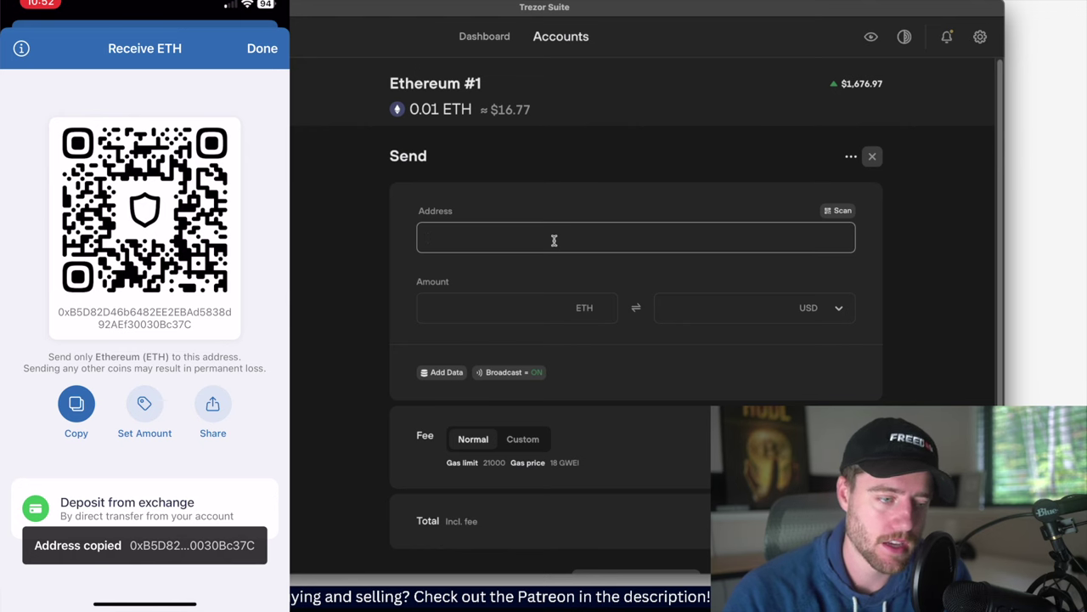
pyautogui.write('0xB5D82D46b6482EE2EBAd5838d92AEf30030Bc37C')
pyautogui.click(518, 307)
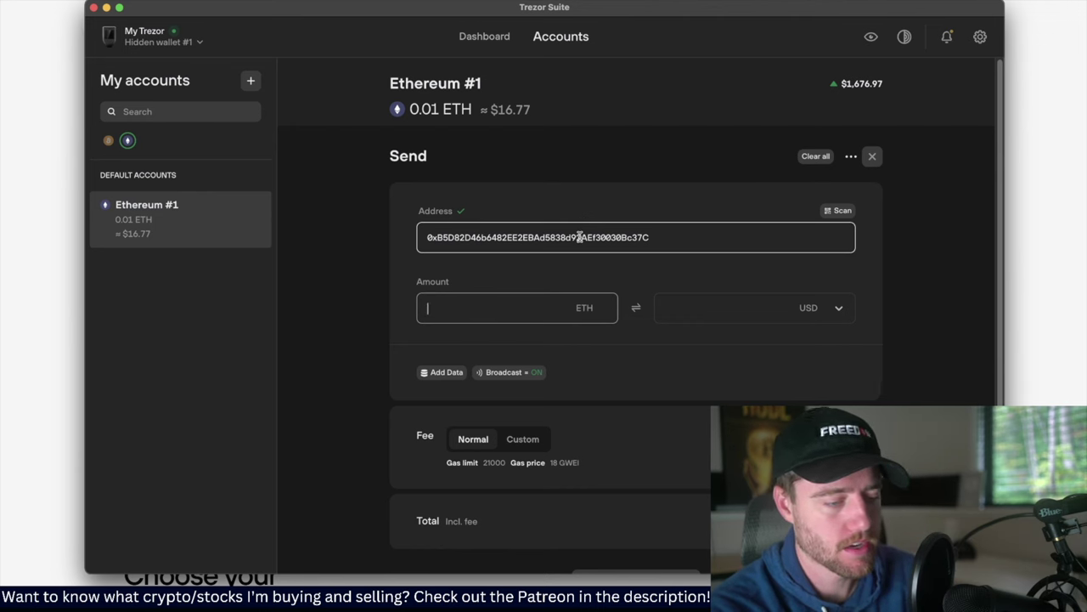
# Set the amount to 0.00962 ETH so it plus the 0.000378 ETH fee fits
pyautogui.write('0.0')
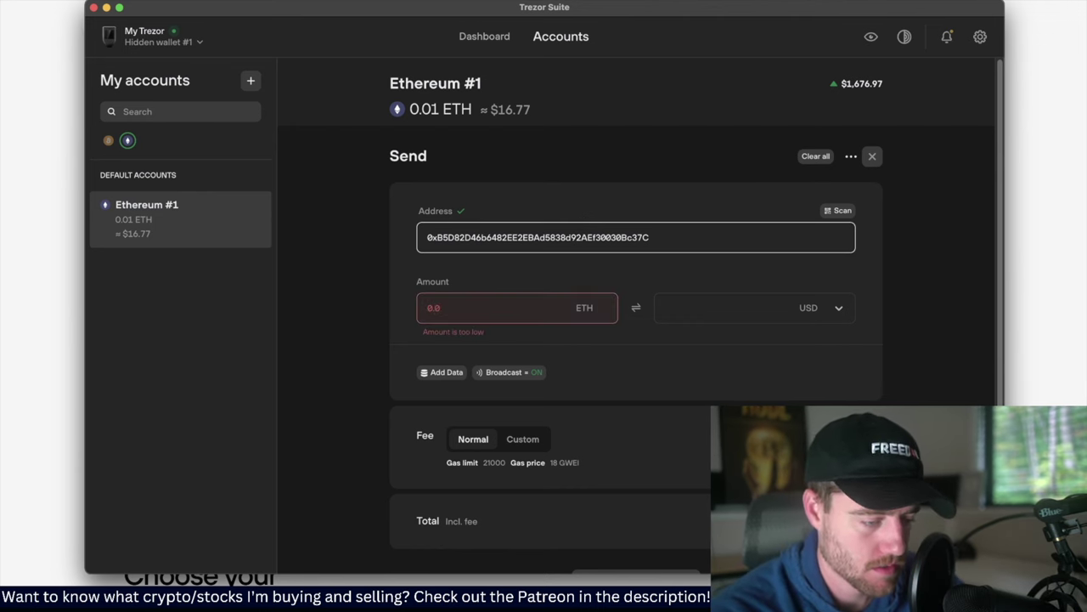
pyautogui.write('1')
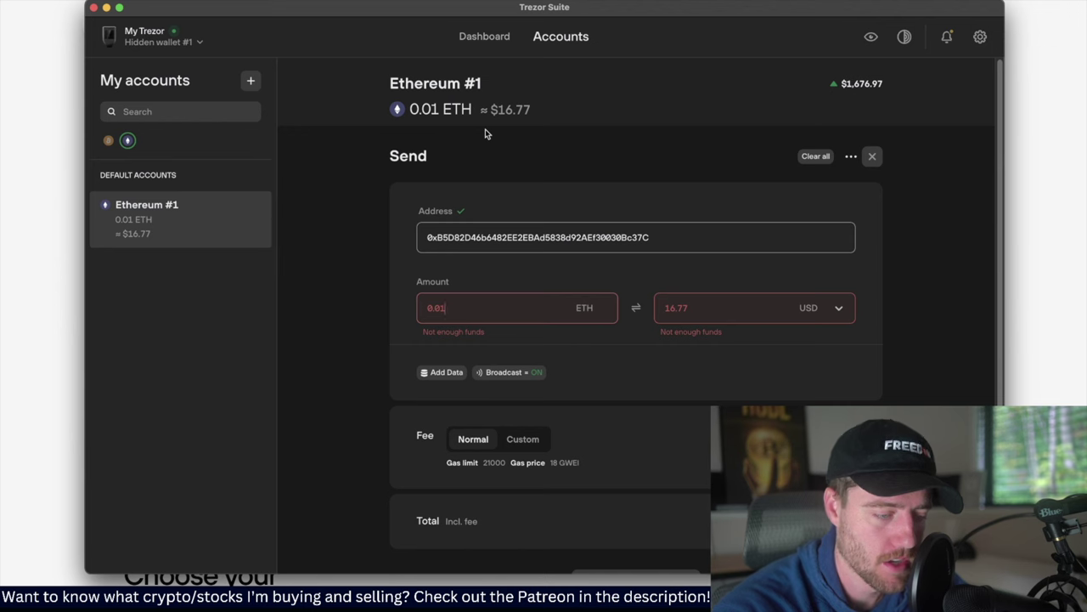
pyautogui.press('BackSpace')
pyautogui.write('9')
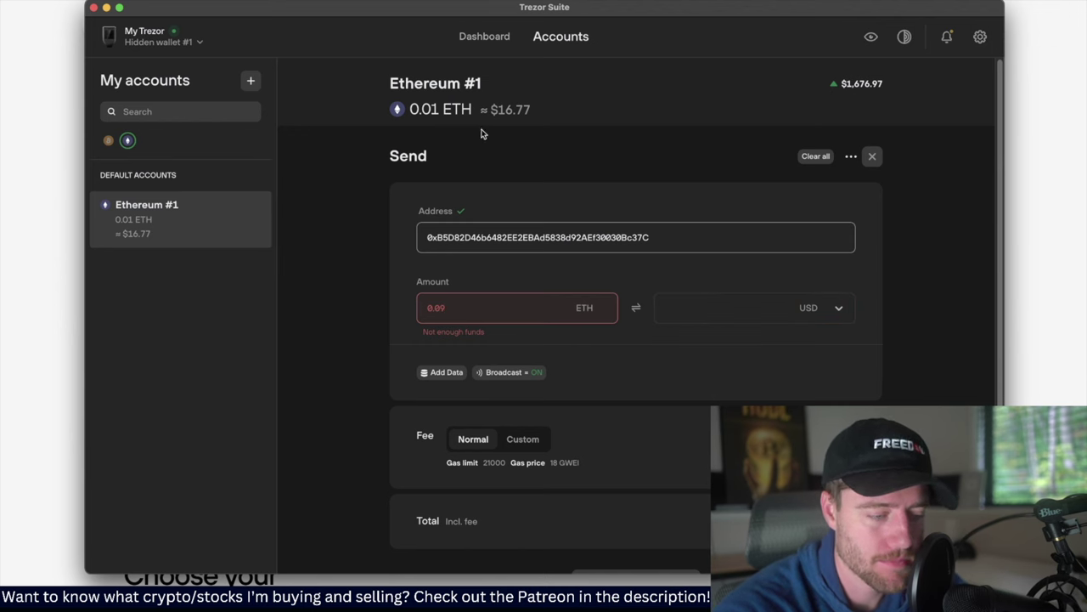
pyautogui.press('BackSpace')
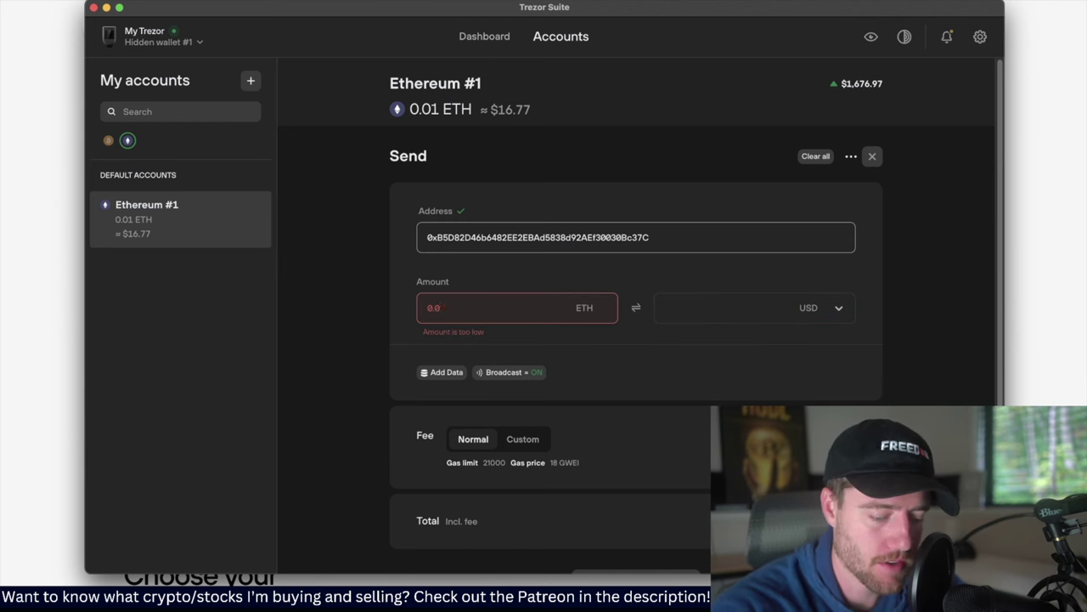
pyautogui.write('09')
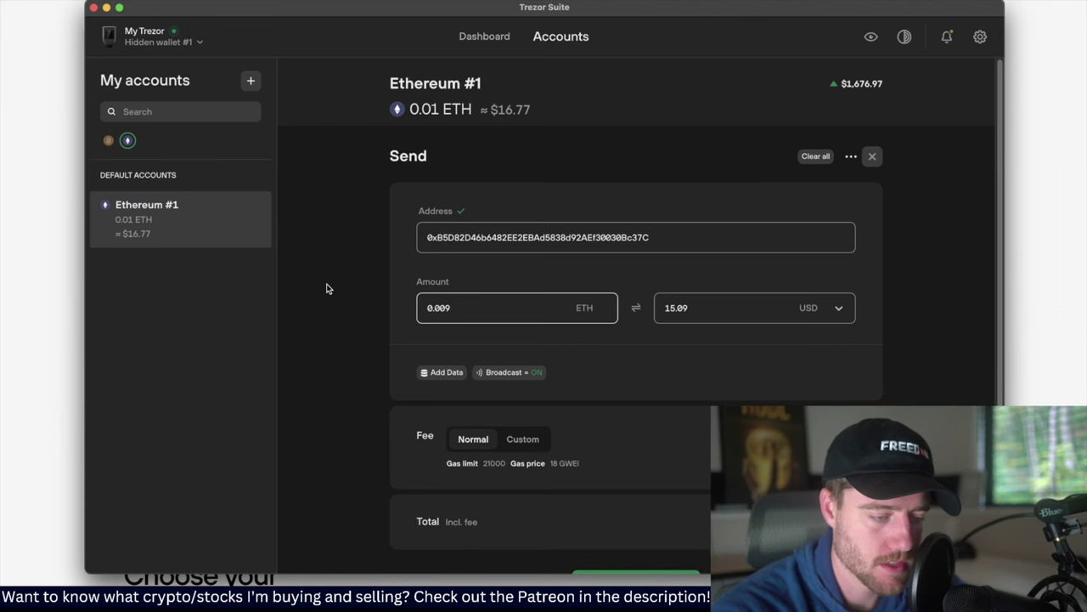
pyautogui.click(327, 289)
pyautogui.scroll(-2, 328, 289)
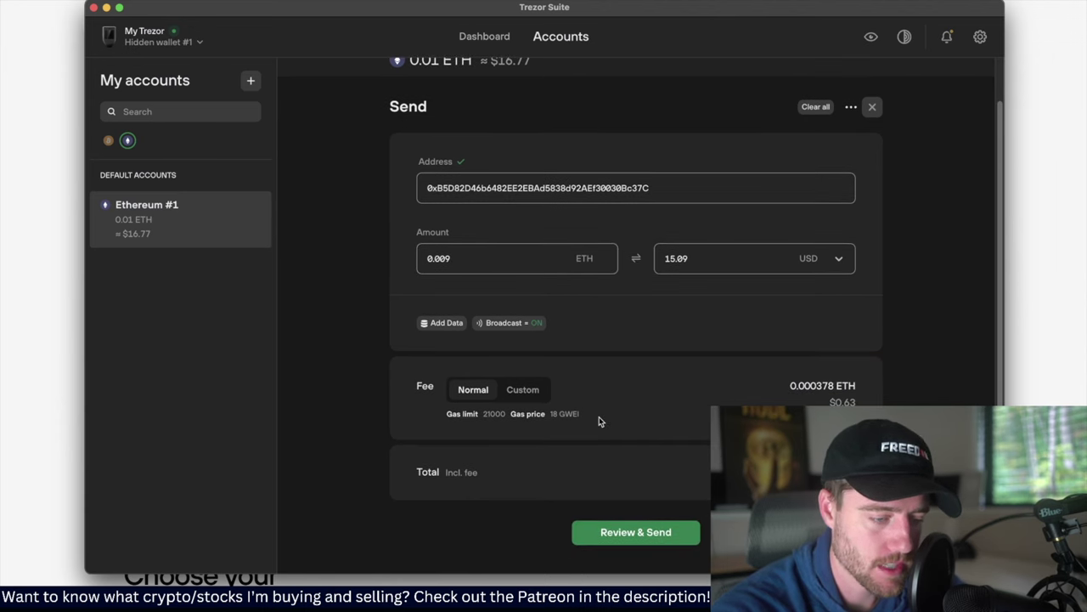
pyautogui.click(443, 257)
pyautogui.write('62')
pyautogui.scroll(-2, 595, 382)
# Review the 0.00962 ETH transaction, confirm it on the device, and send it
pyautogui.click(671, 483)
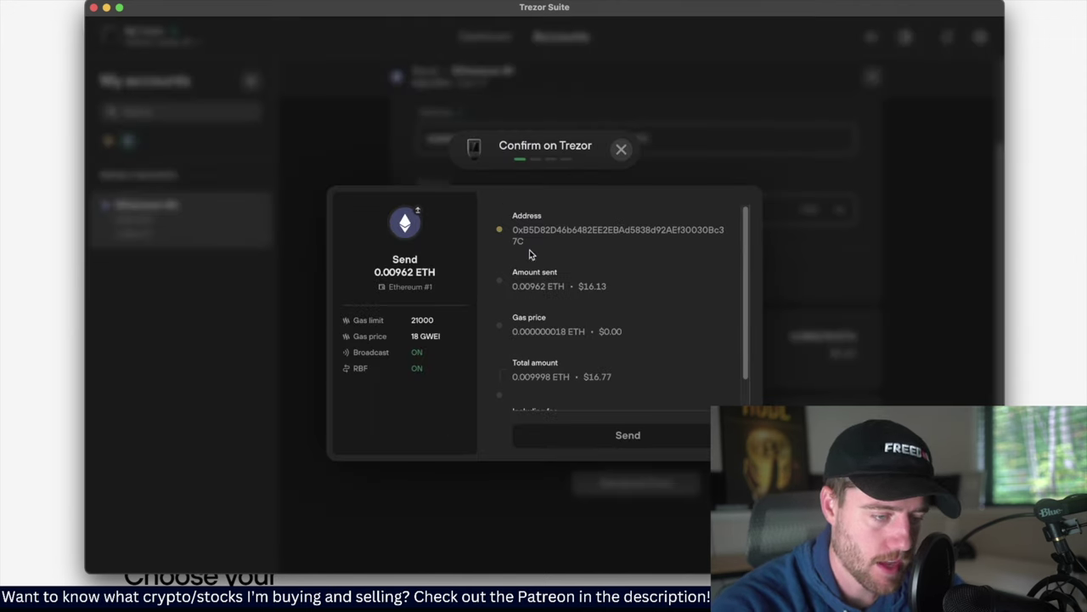
pyautogui.scroll(-2, 552, 328)
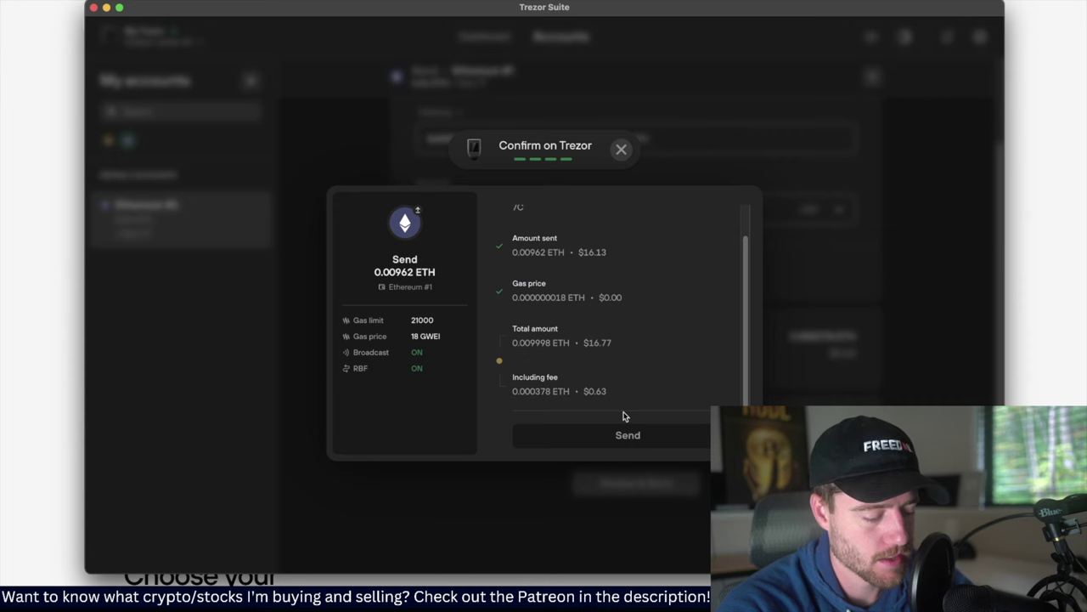
pyautogui.click(627, 438)
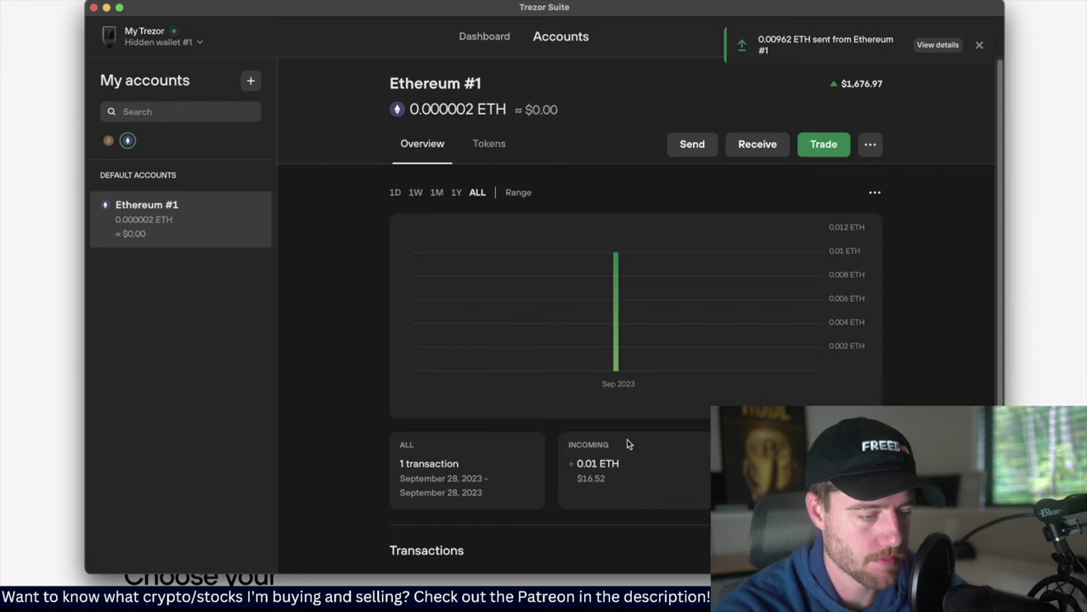